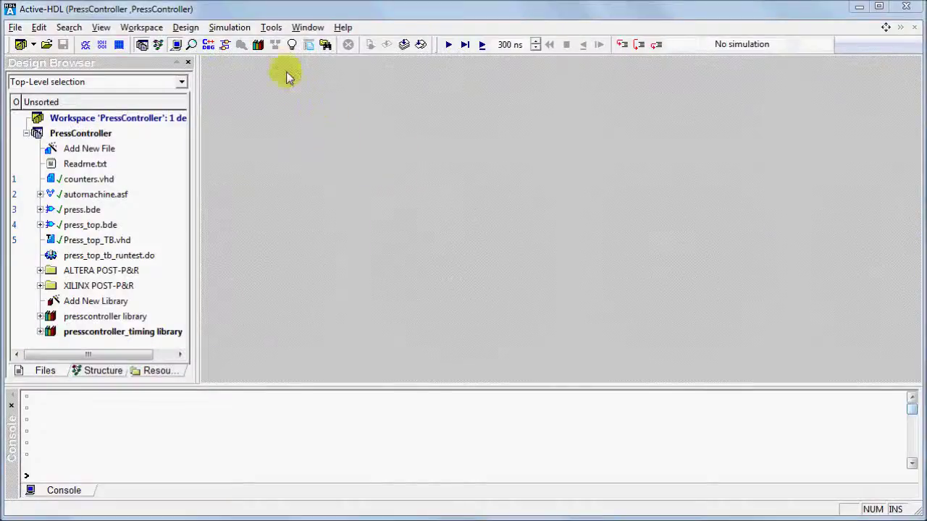
Check Enable Design Flow Manager on the Flows page of Tools > Preferences and apply
left_click(271, 28)
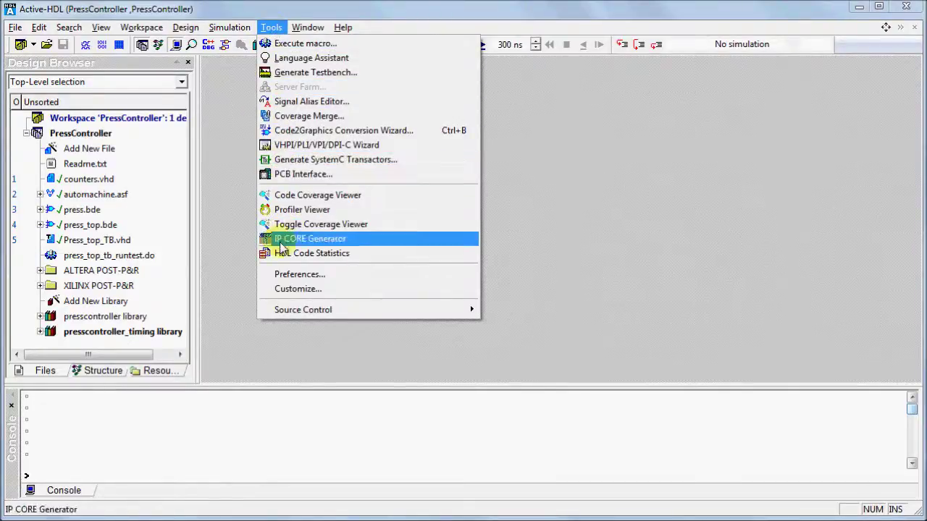
left_click(284, 275)
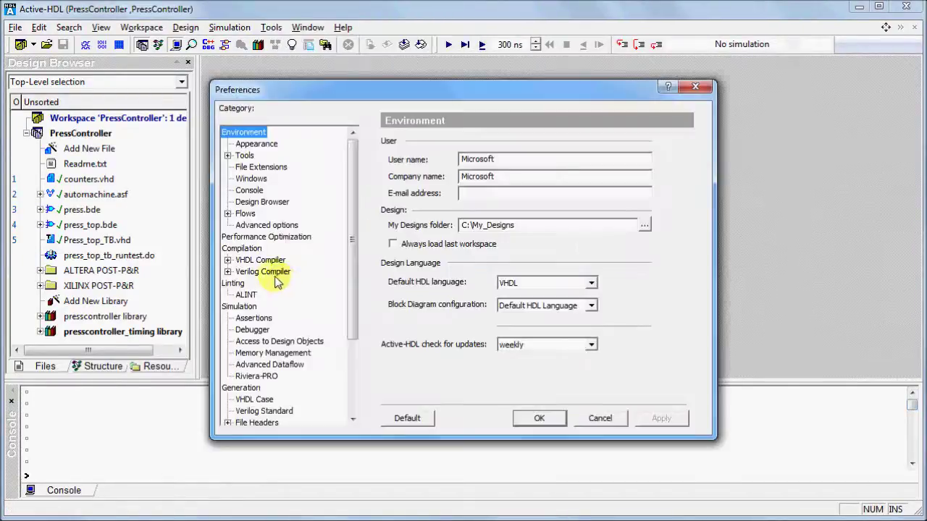
left_click(244, 215)
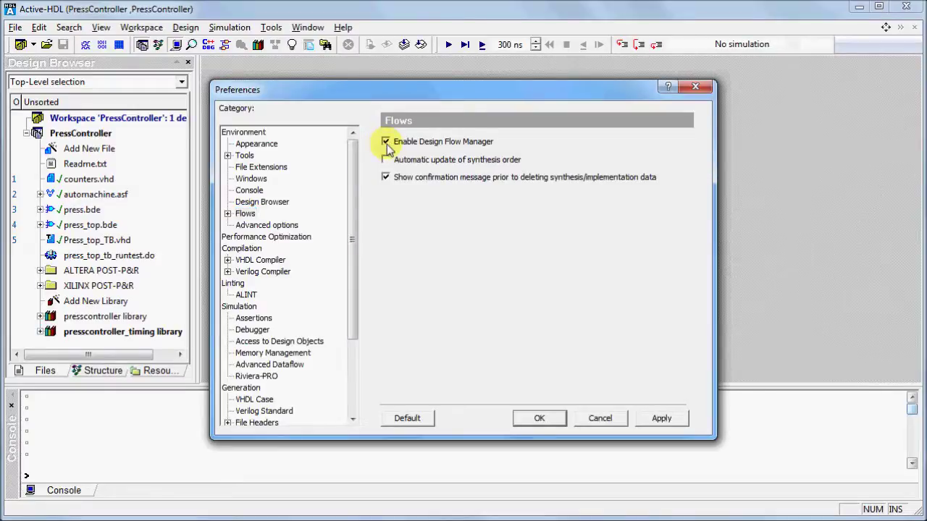
left_click(520, 418)
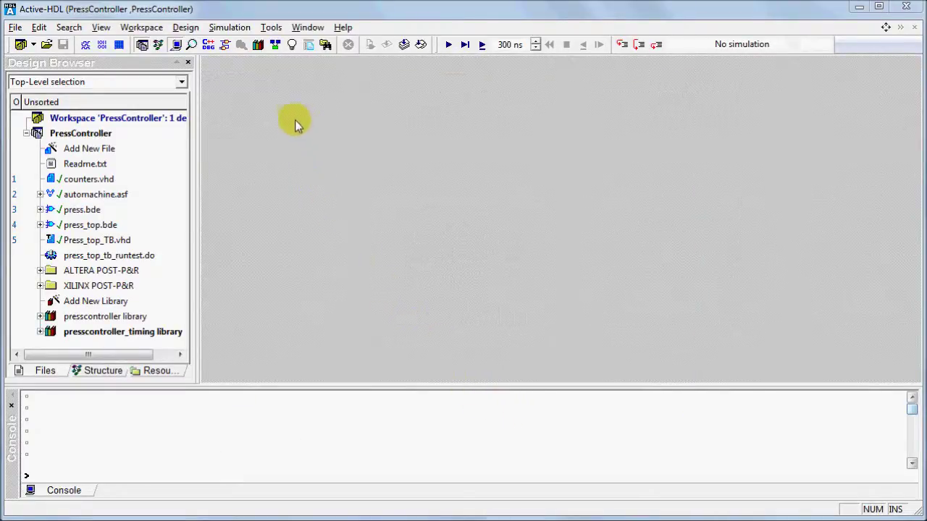
Show the Design Flow Manager window and bring up its Flow Configuration Settings
left_click(275, 45)
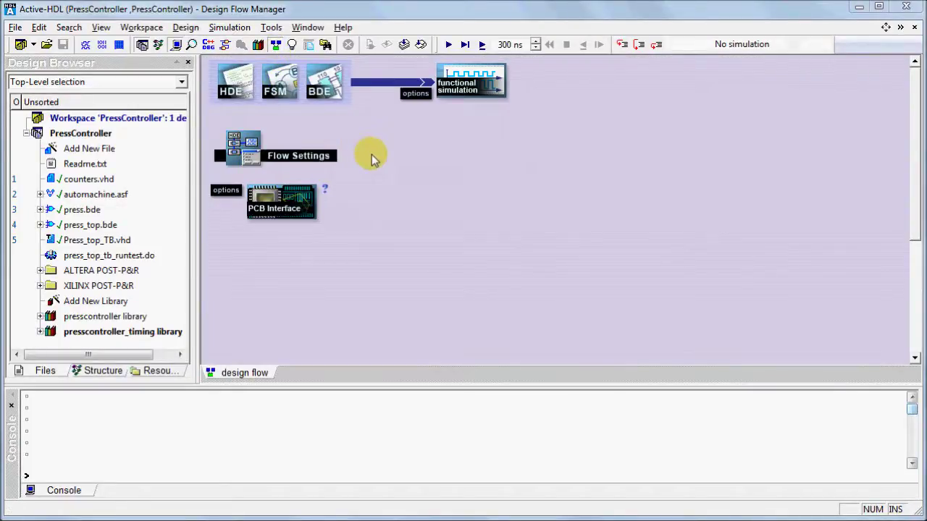
left_click(256, 149)
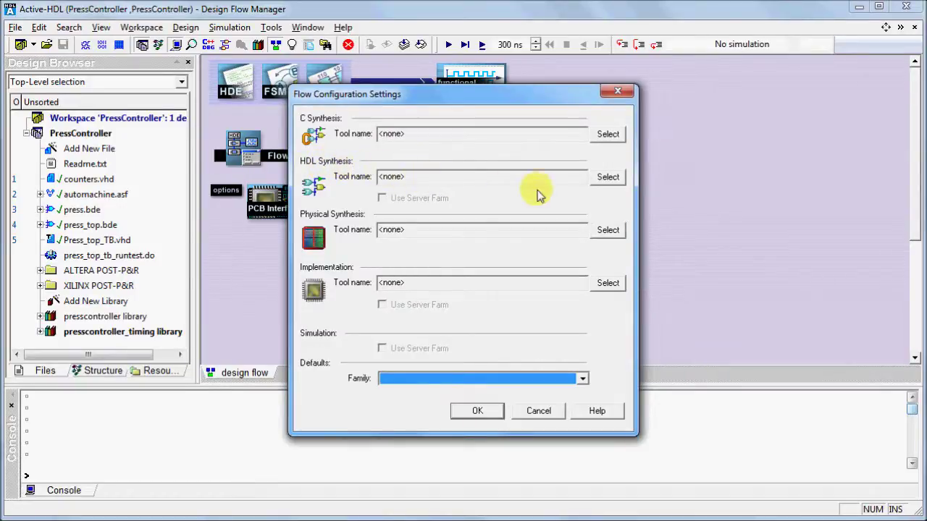
Choose Altera QuartusII Synthesis & Implementation 10.1 for HDL Synthesis, keeping family Quartus CycloneIVGX
left_click(601, 180)
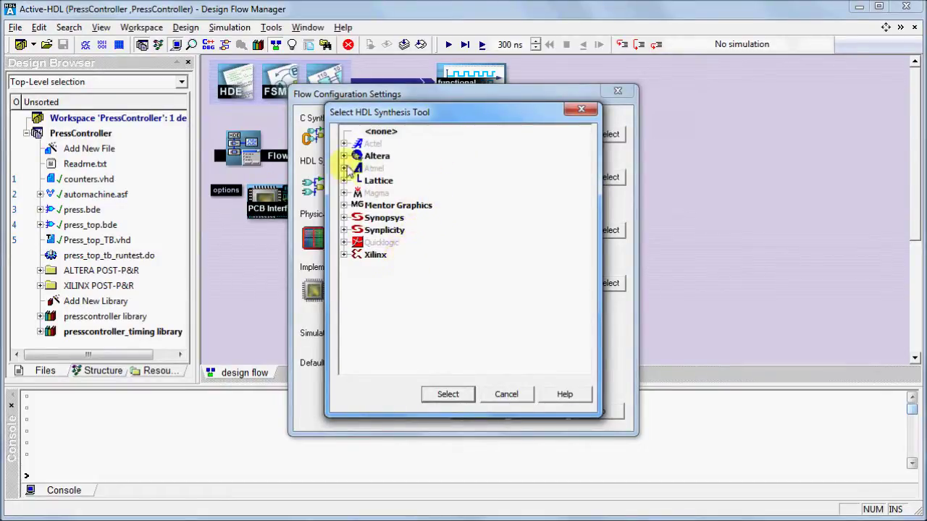
left_click(345, 156)
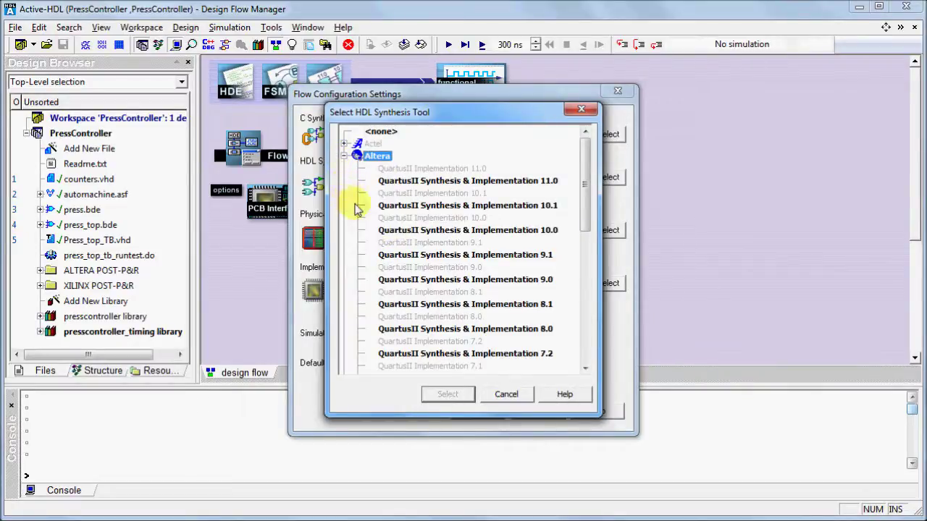
left_click(412, 206)
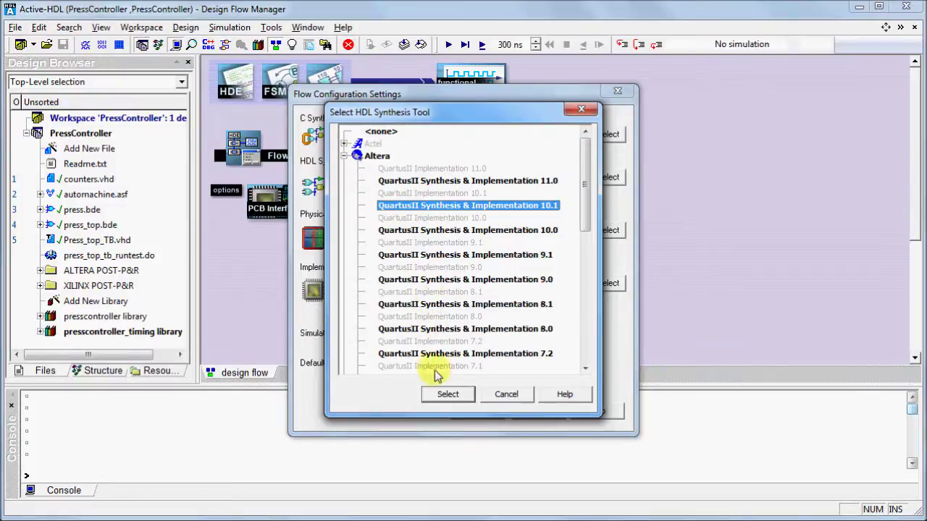
left_click(439, 396)
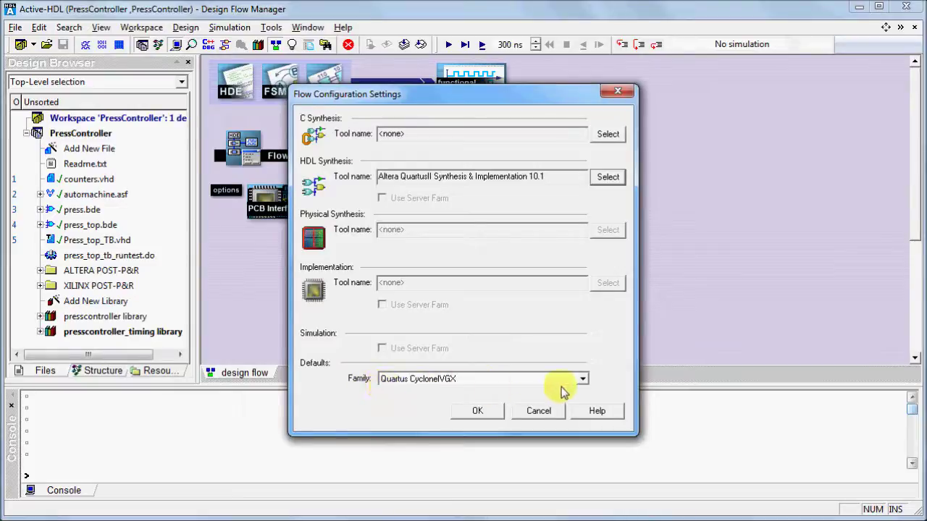
left_click(583, 380)
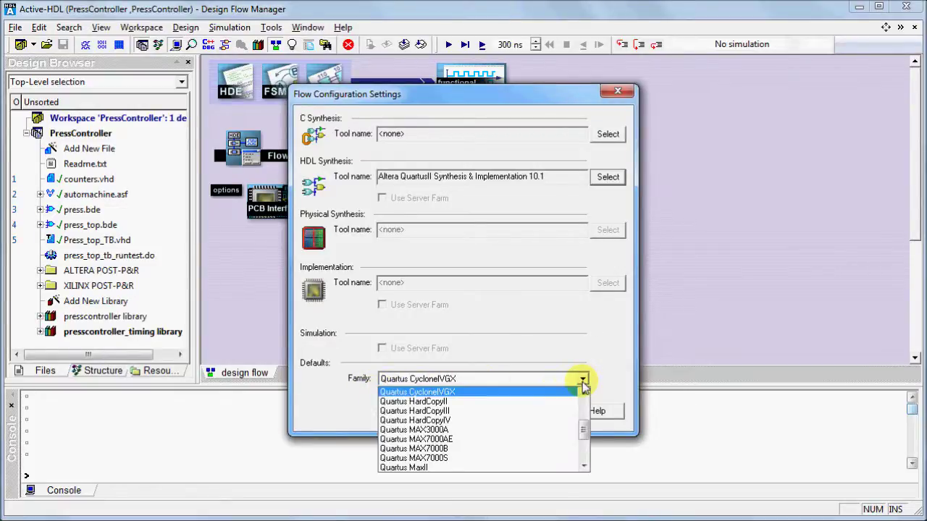
left_click(582, 381)
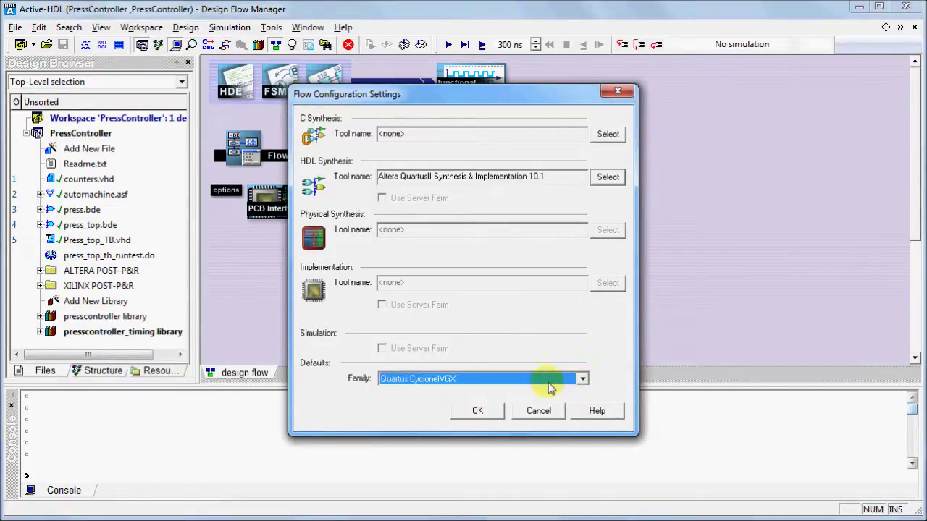
left_click(480, 411)
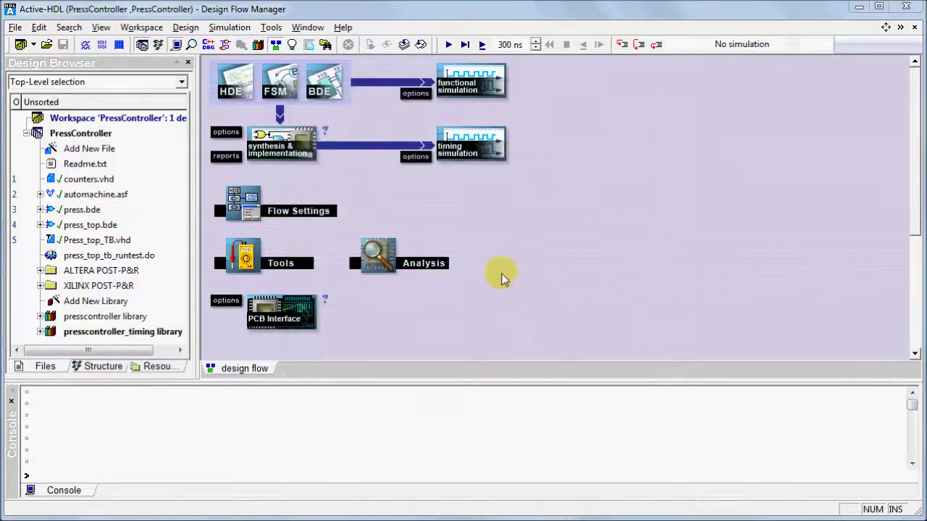
Go to the Flows > Integrated Tools page in Tools > Preferences
left_click(272, 27)
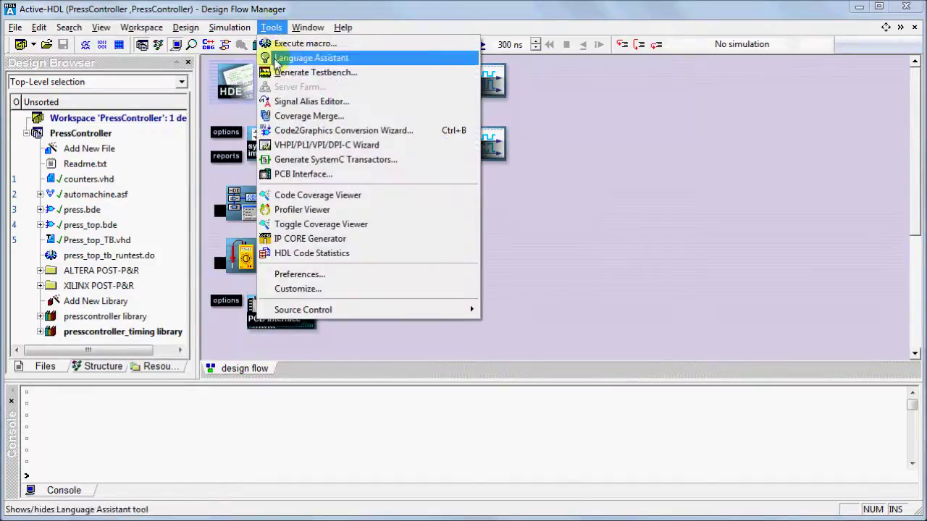
left_click(264, 274)
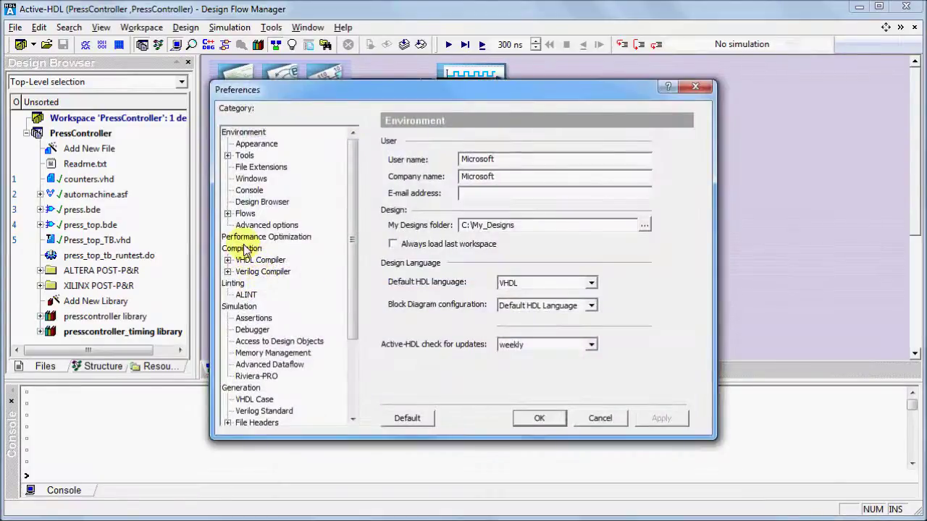
left_click(226, 215)
left_click(228, 215)
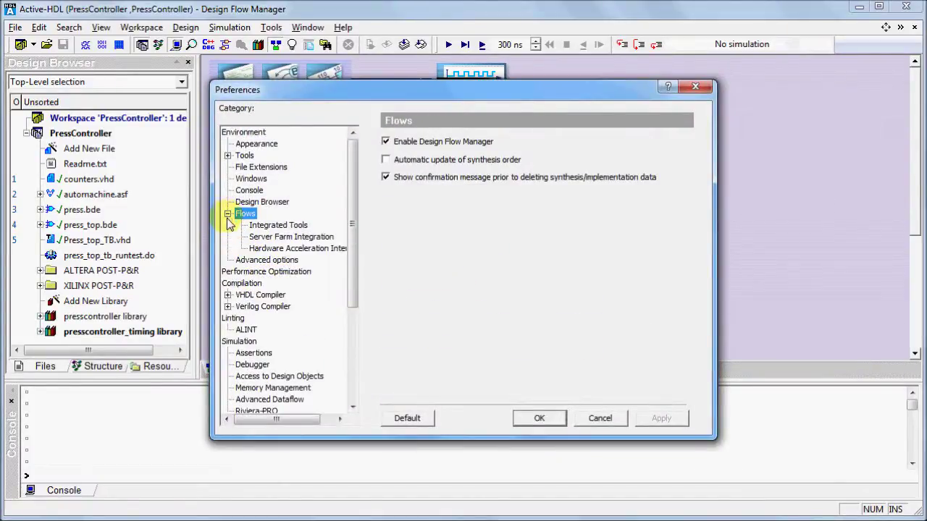
left_click(299, 229)
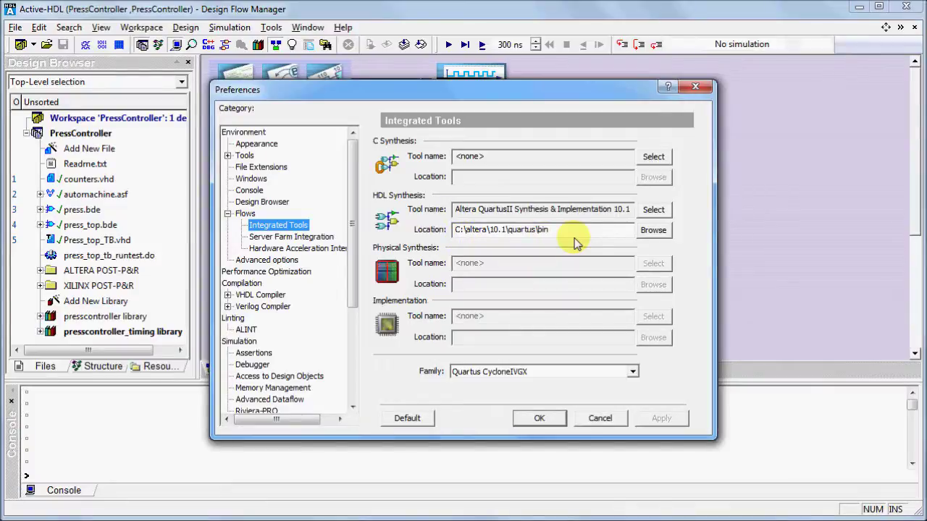
Set the HDL Synthesis tool location to quartus_cmd.exe in C:\altera\10.1\quartus\bin and save
left_click(650, 231)
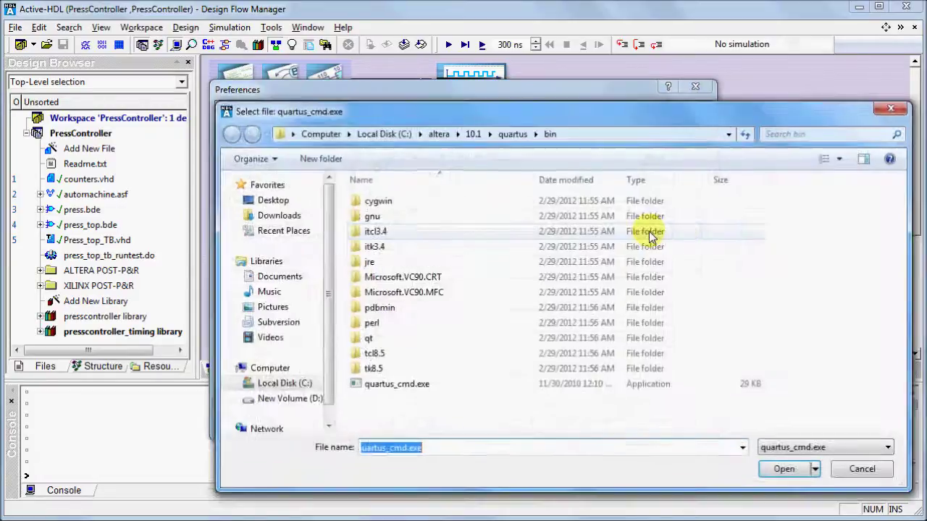
left_click(525, 388)
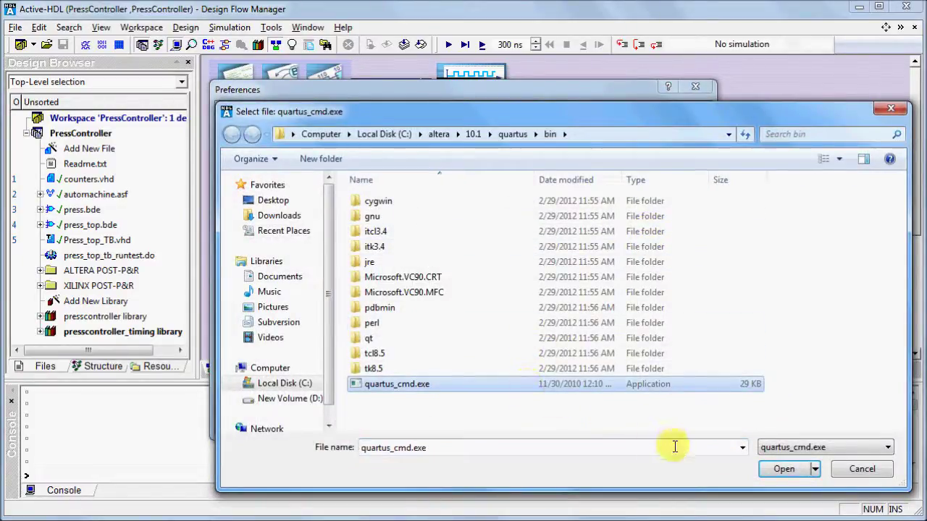
left_click(772, 469)
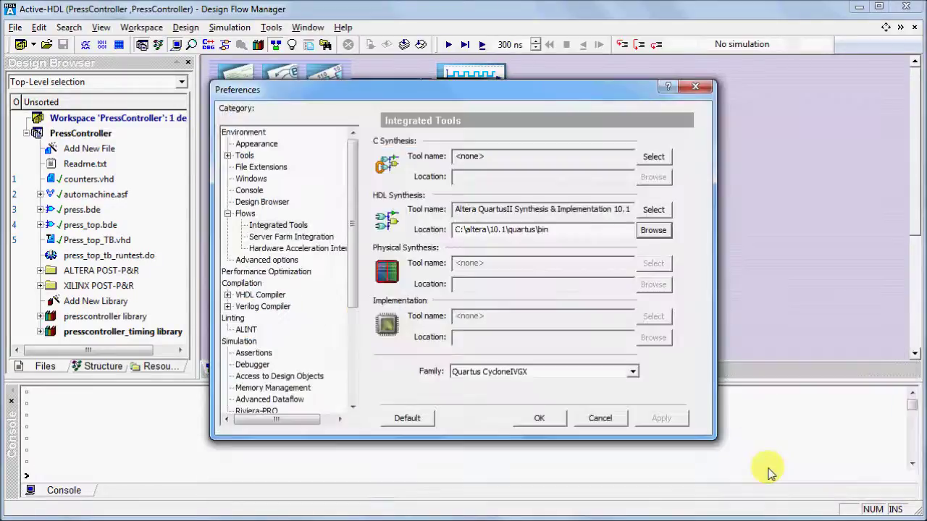
left_click(540, 419)
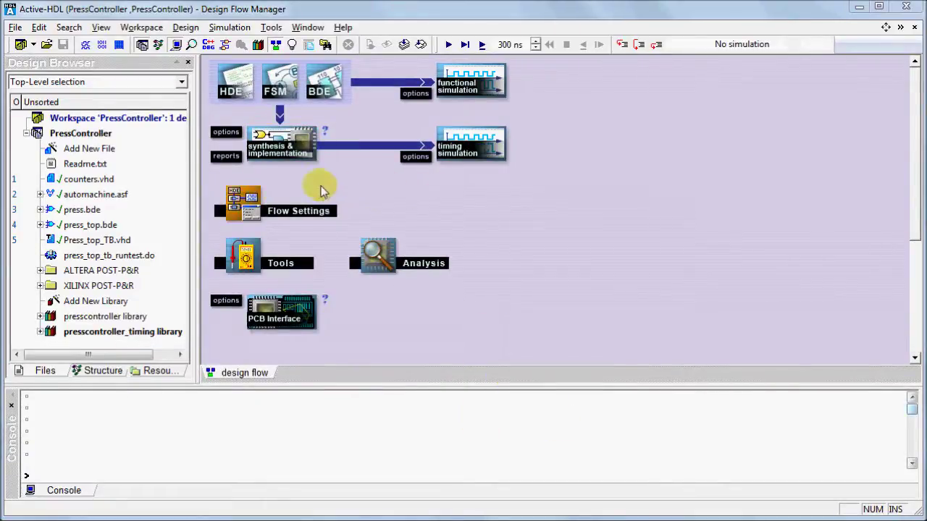
Review the Synthesis Options tabs with top-level unit press_top, then accept them
left_click(225, 138)
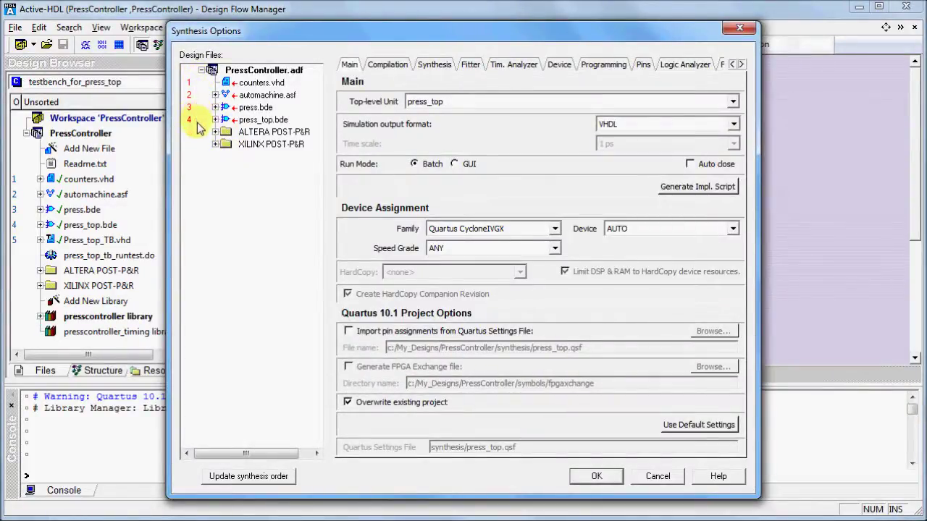
left_click(360, 109)
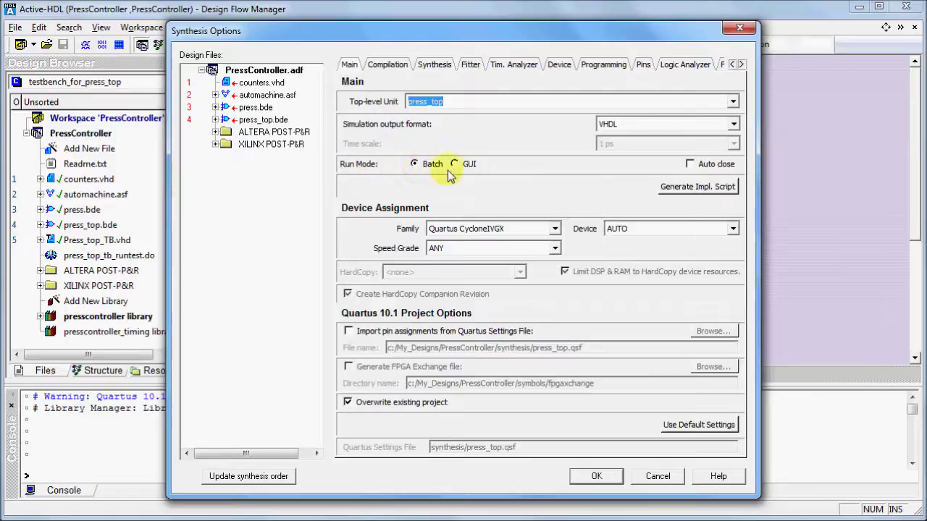
left_click(390, 67)
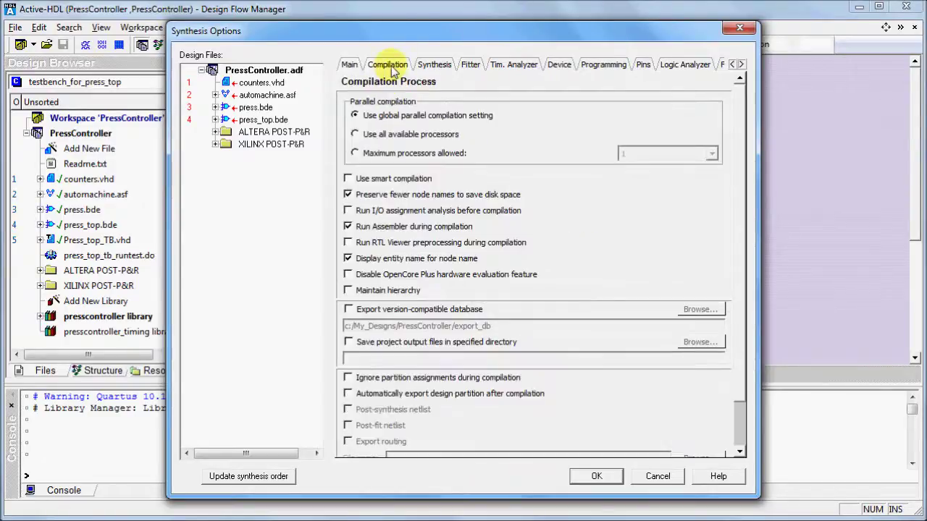
left_click(439, 67)
left_click(470, 65)
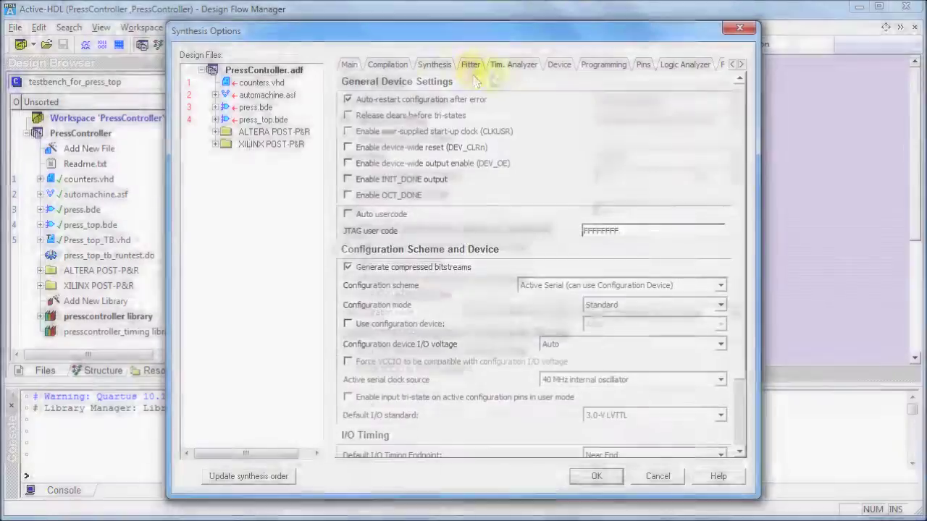
left_click(350, 65)
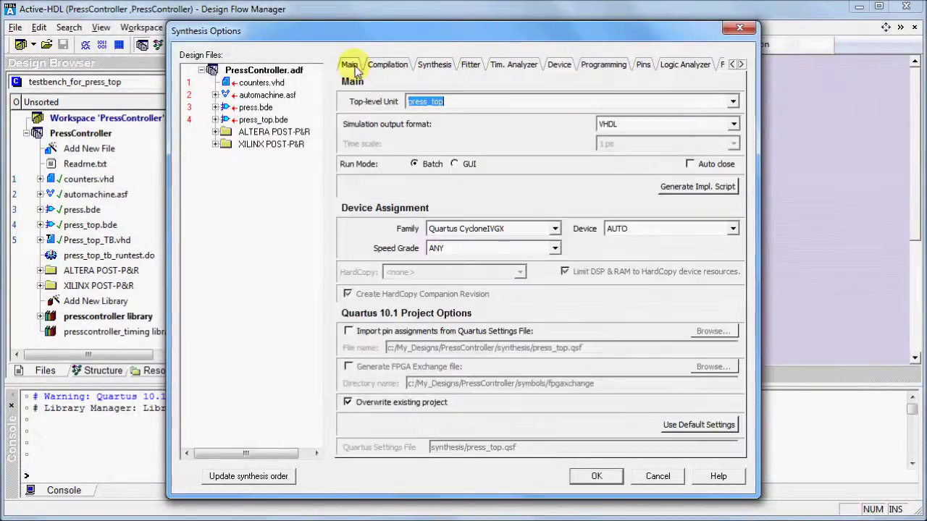
left_click(597, 476)
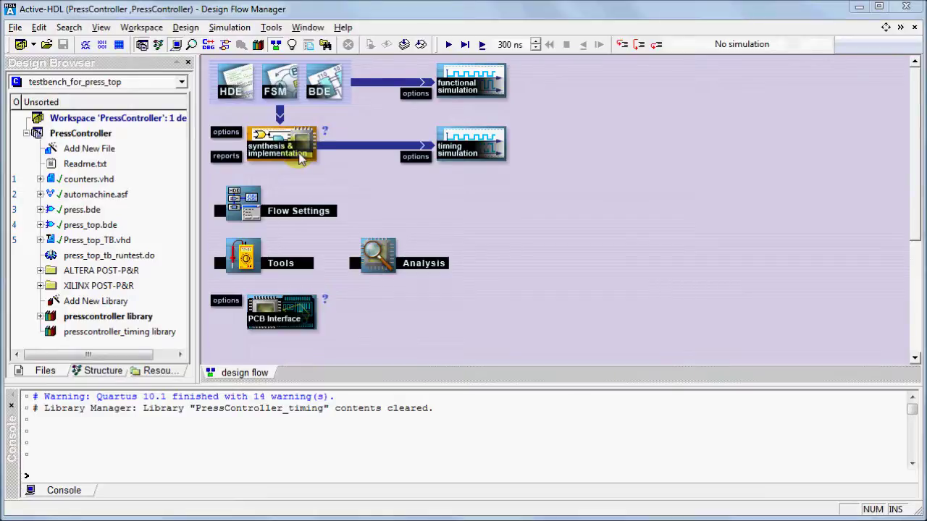
Run Quartus synthesis and implementation (14 warnings), review the report list, and expand the timing folder
left_click(303, 159)
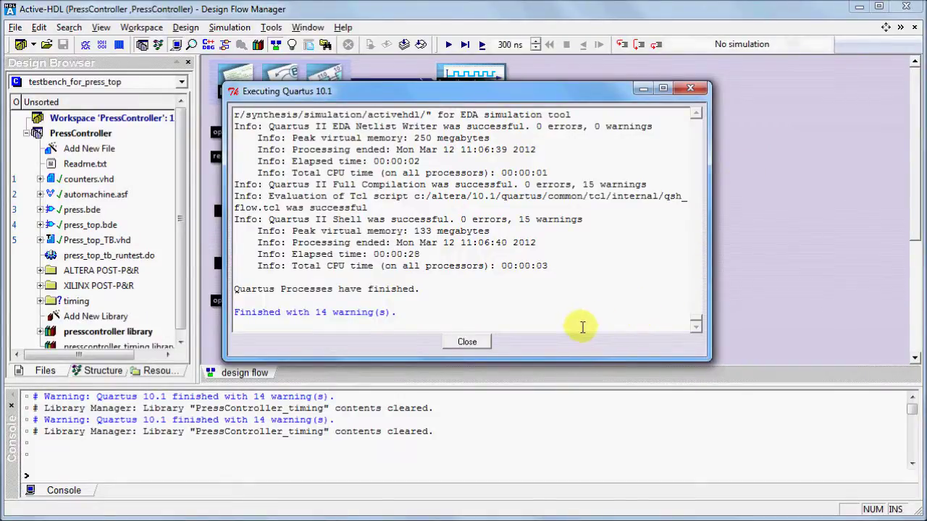
left_click(470, 342)
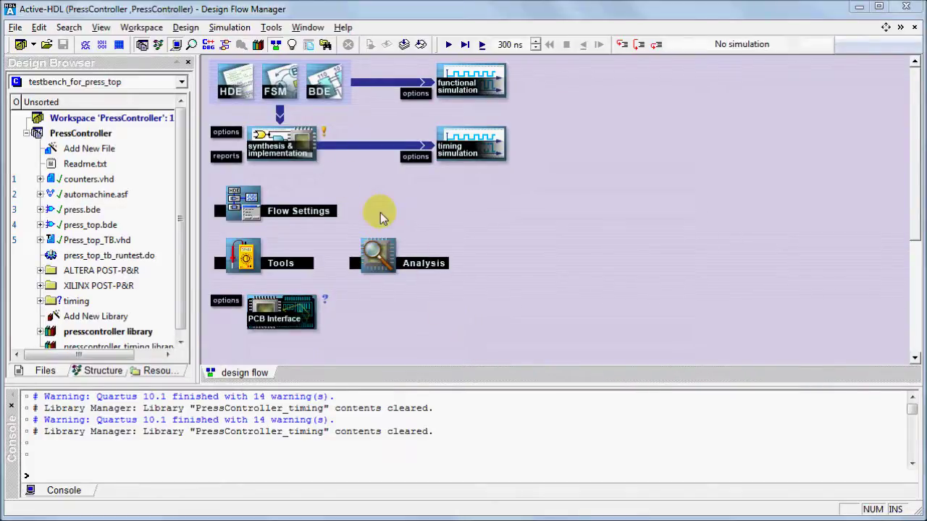
left_click(226, 157)
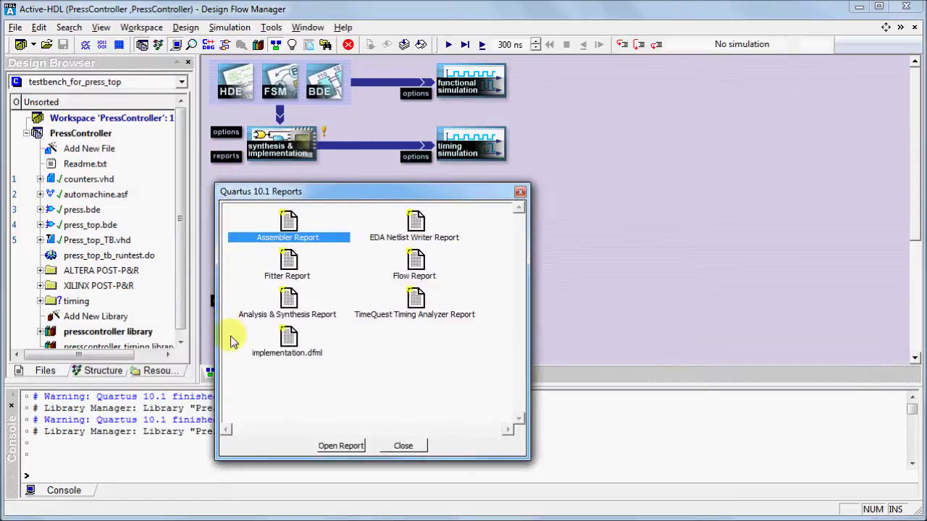
left_click(403, 447)
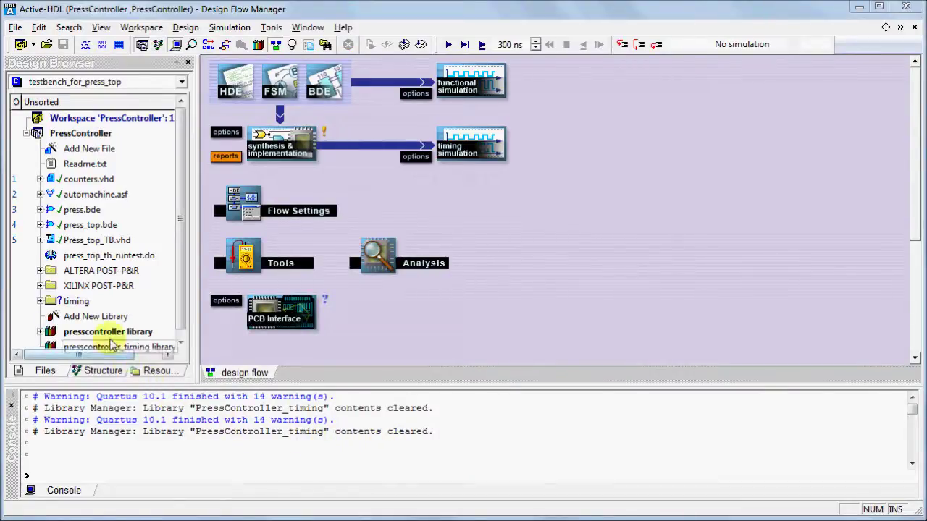
left_click(41, 301)
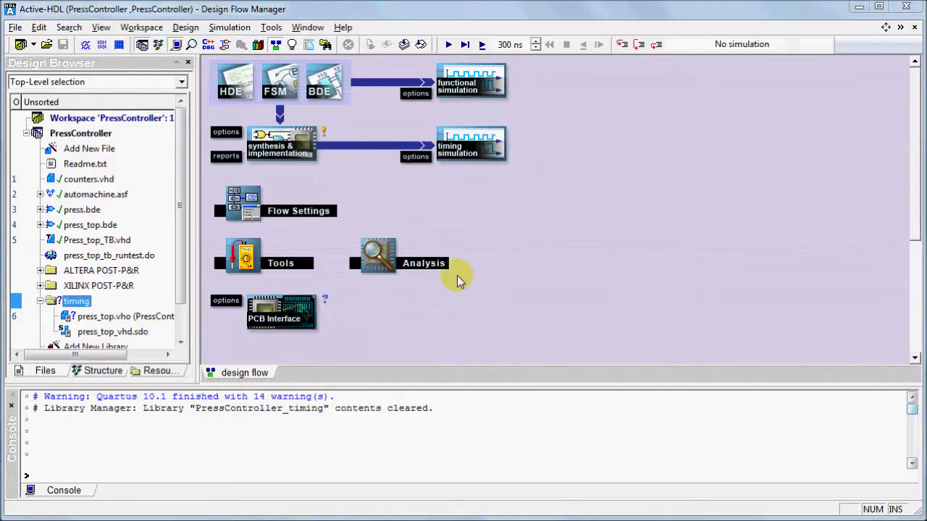
Verify the timing options use press_top_vhd.sdo and press_top.vho, then initialize Press_top timing simulation
left_click(421, 156)
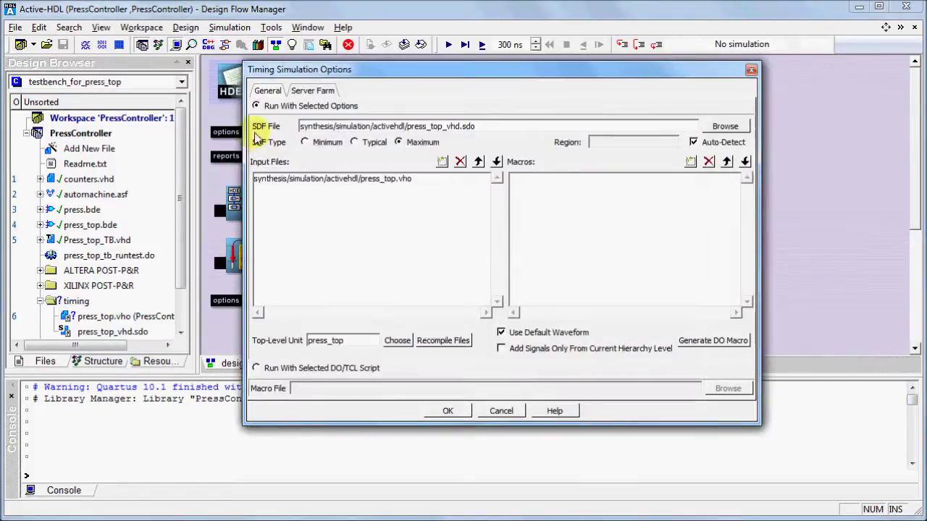
left_click(409, 126)
left_click_drag(409, 126, 488, 130)
left_click(496, 129)
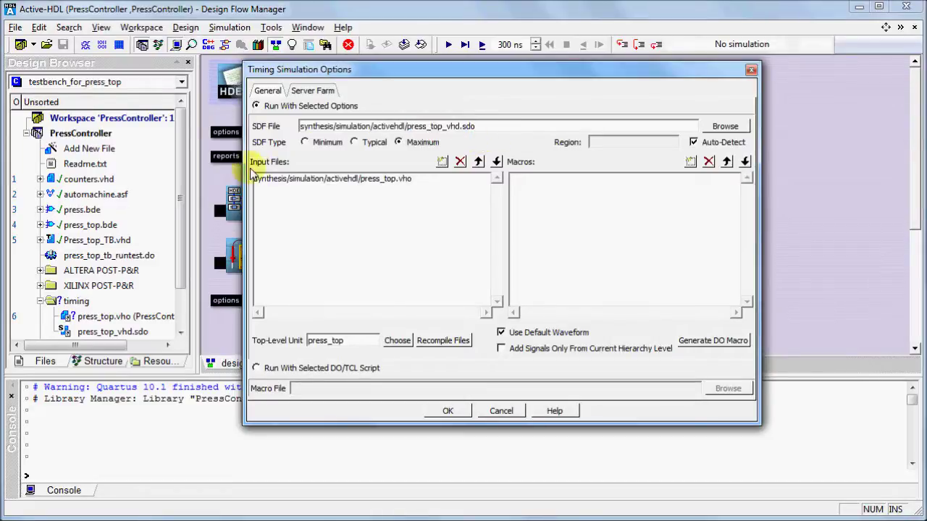
left_click(290, 178)
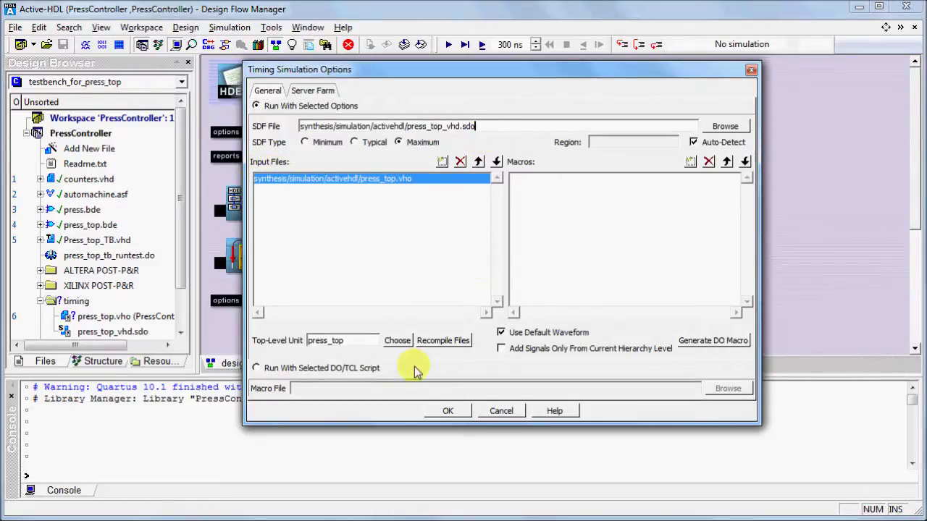
left_click(449, 411)
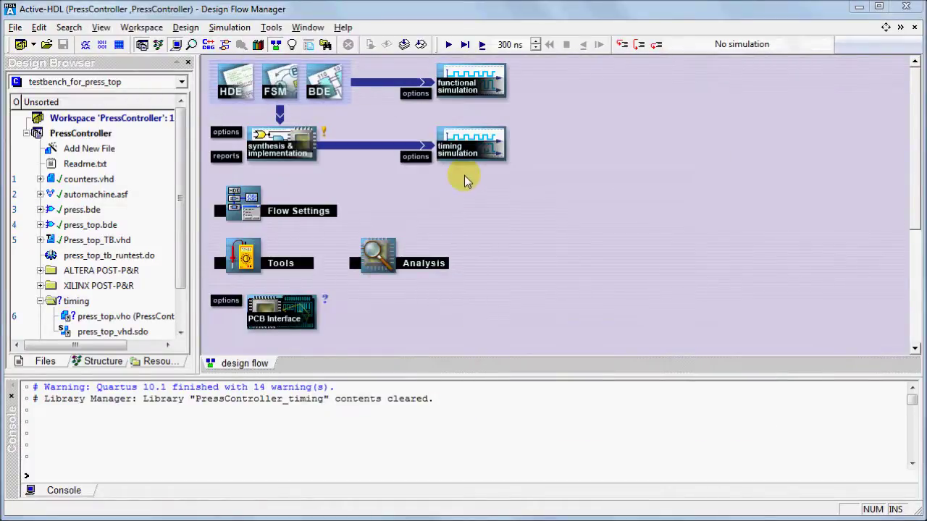
left_click(473, 155)
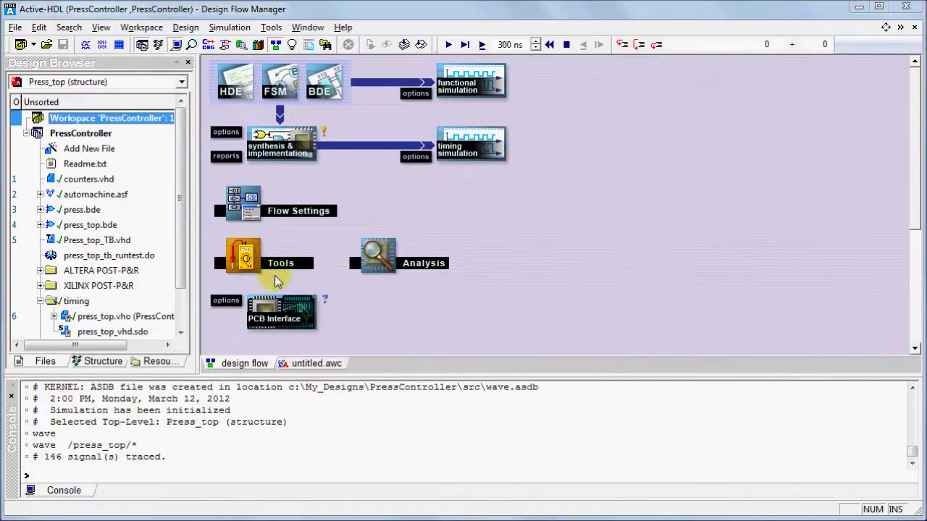
Preview the design entry and post-layout analysis tools, then bring up the PCB Interface options
left_click(249, 267)
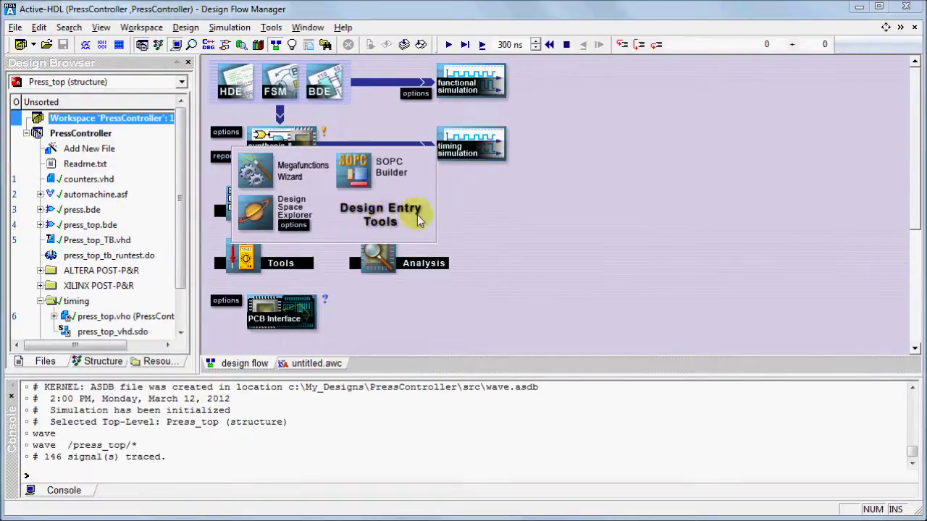
left_click(393, 263)
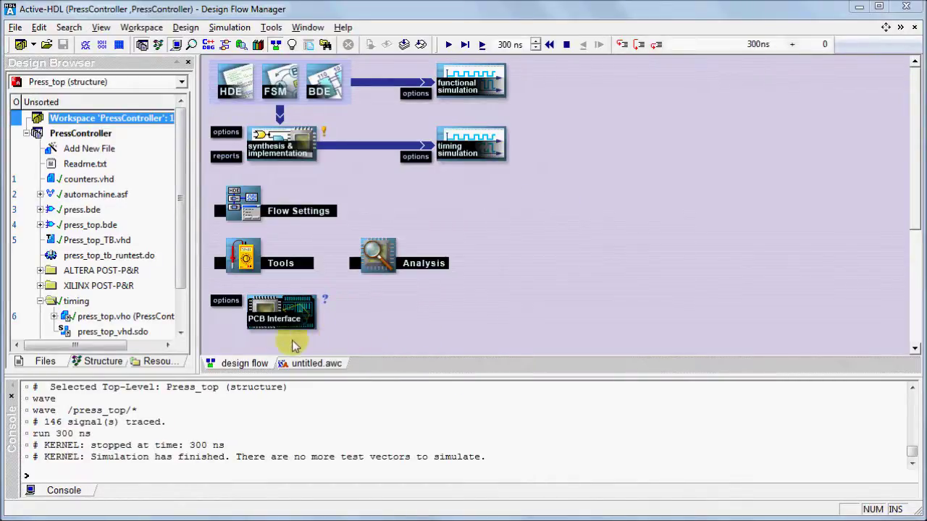
left_click(225, 301)
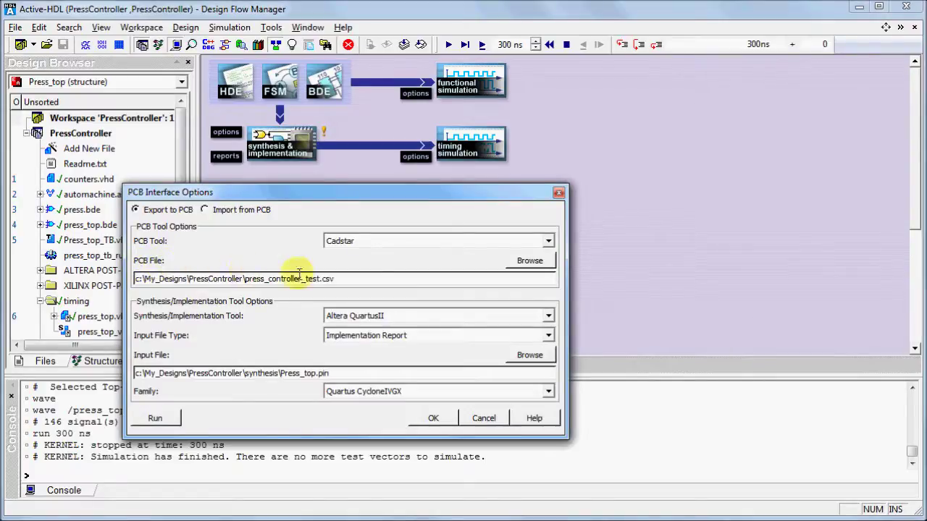
Set press_controller_test.csv as the PCB export file
left_click(532, 262)
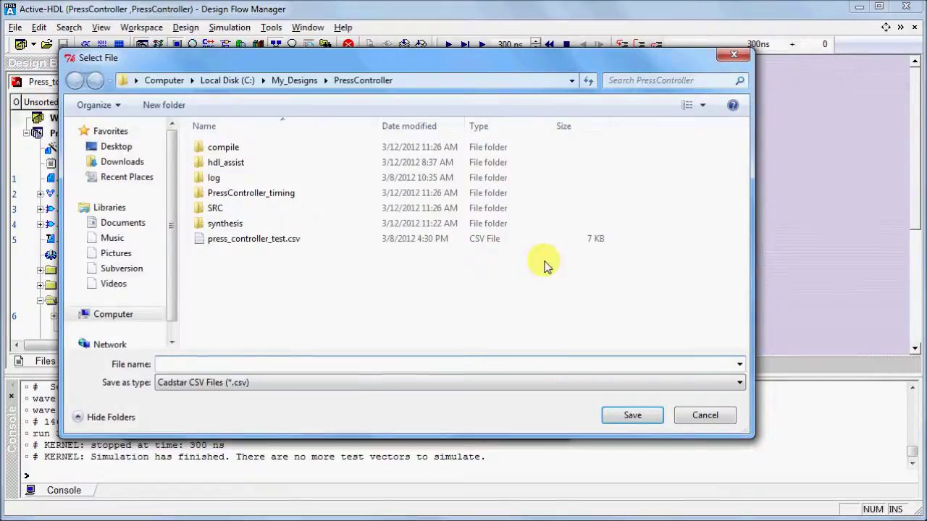
left_click(294, 243)
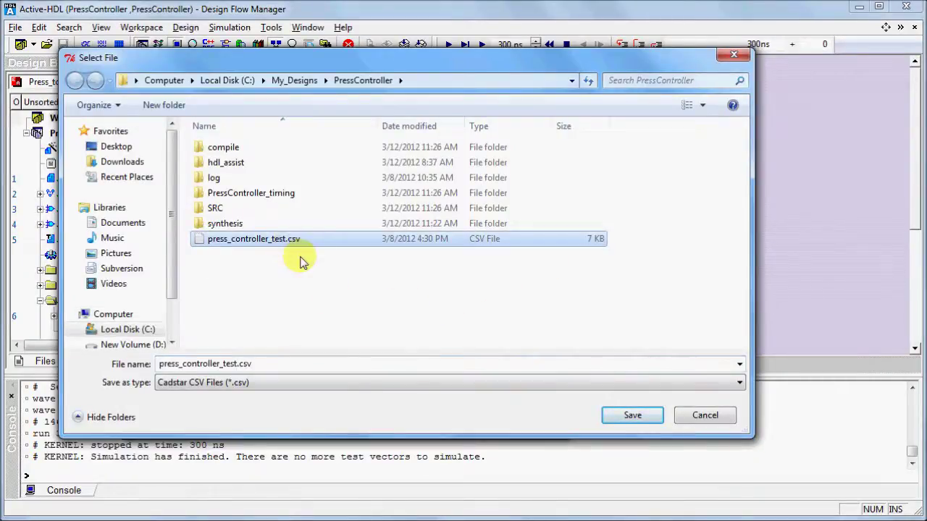
left_click(609, 417)
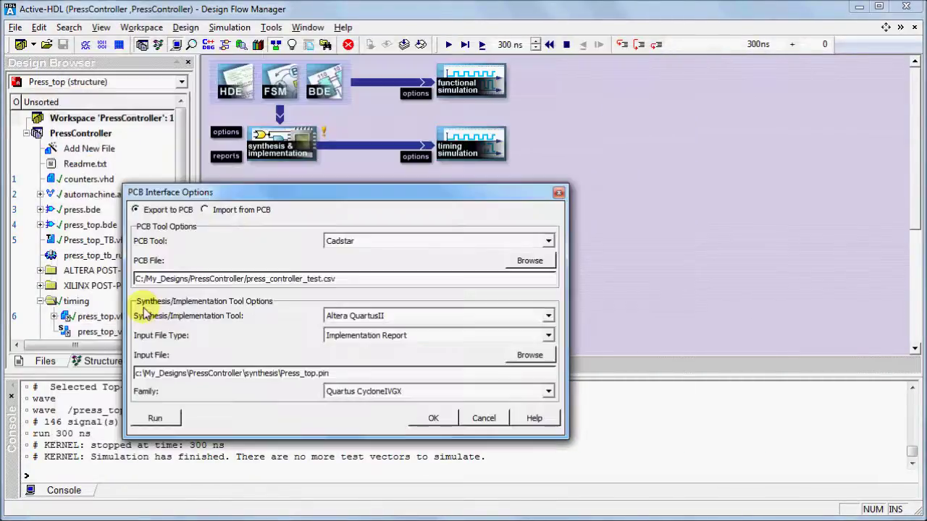
Use synthesis/Press_top.pin as the input pin report and close the PCB Interface Options
left_click(547, 359)
left_click(280, 227)
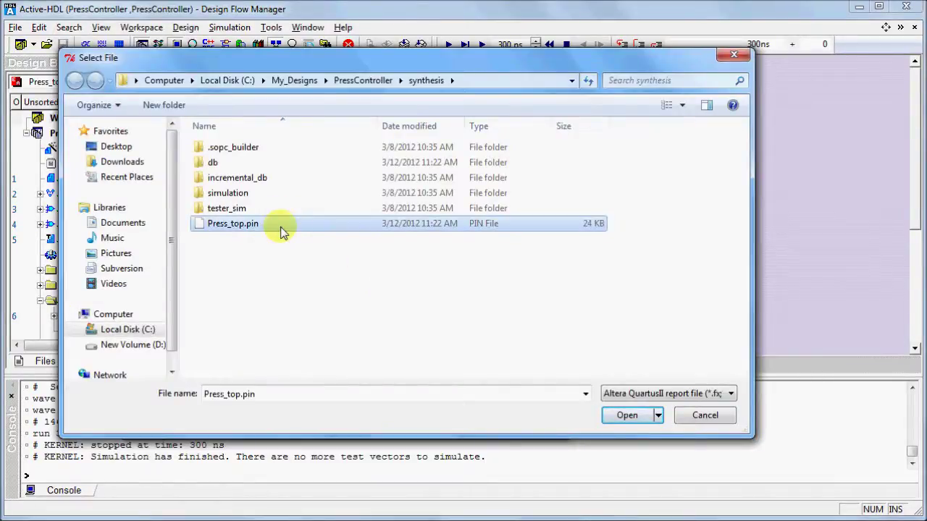
left_click(624, 416)
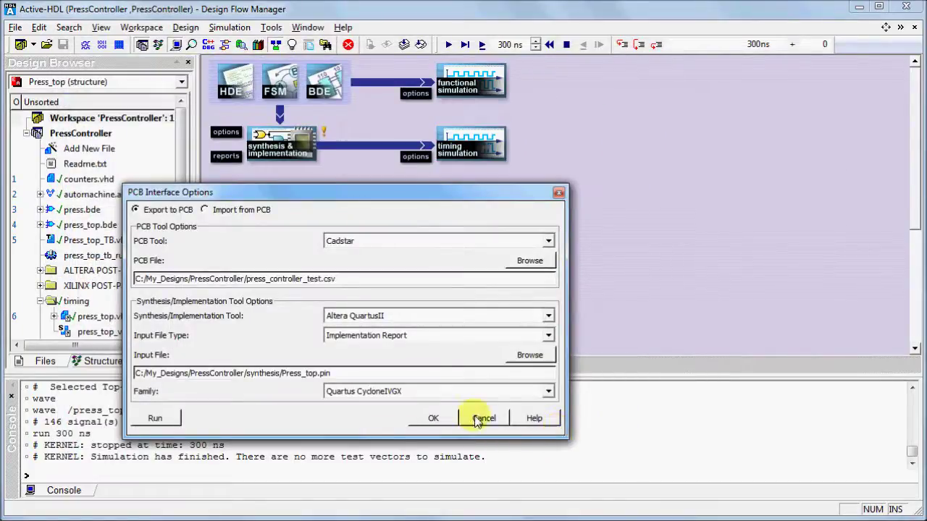
left_click(433, 419)
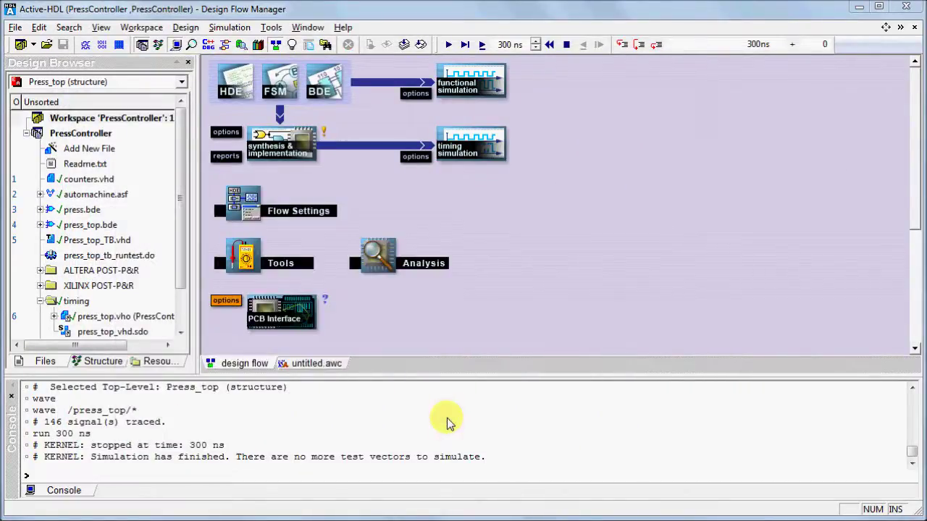